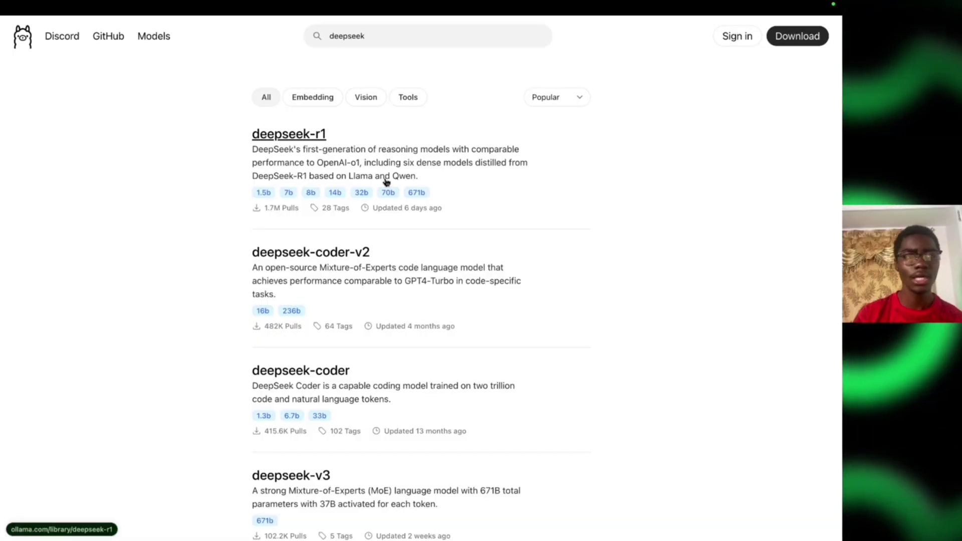
- Open the deepseek-r1 model page from the search results and check its list of available sizes
mouse_move(2, 211)
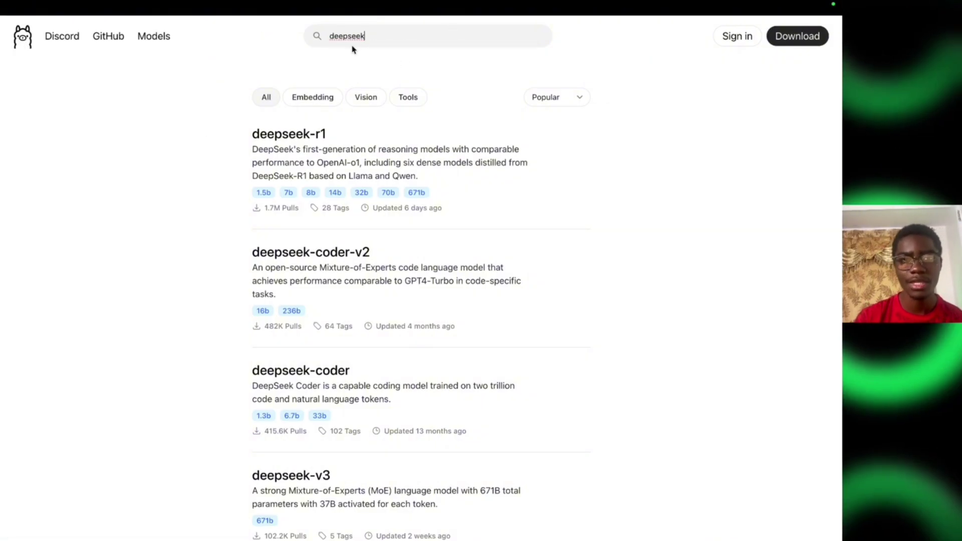
click(296, 136)
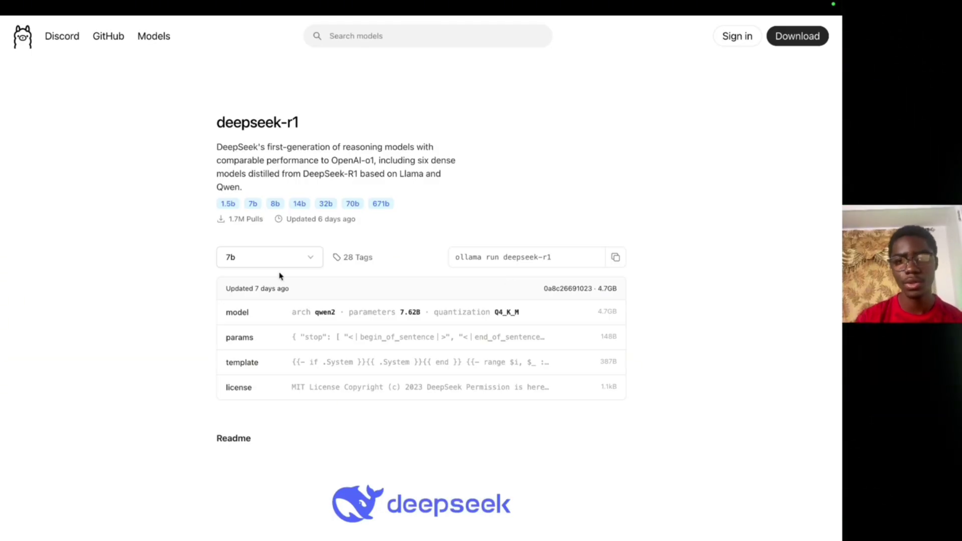
click(298, 260)
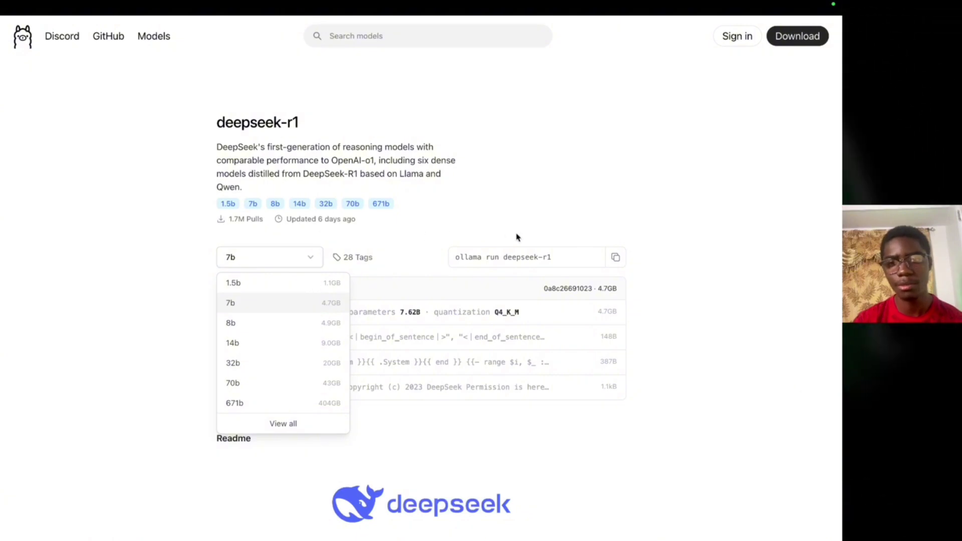
click(572, 256)
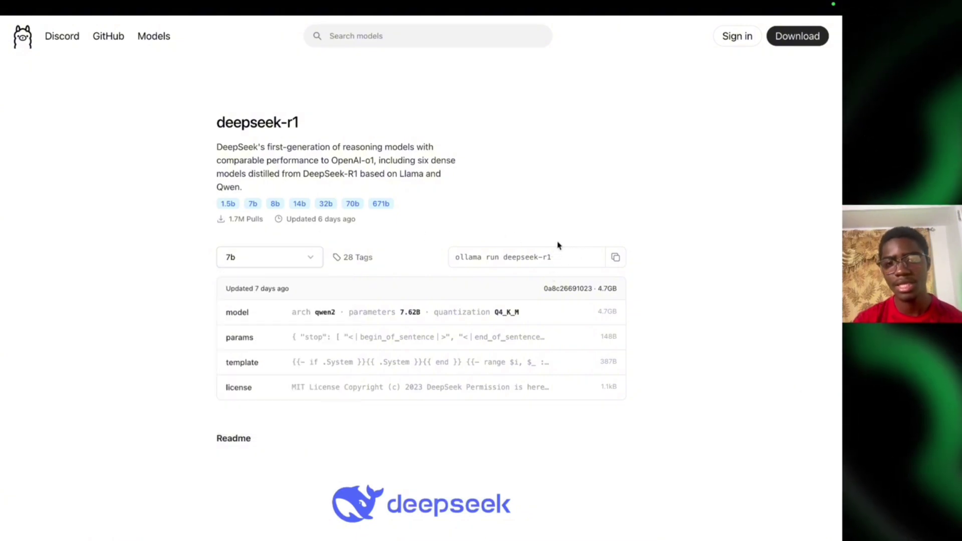
- Select the 8b variant of deepseek-r1 and copy its ollama run command
click(296, 259)
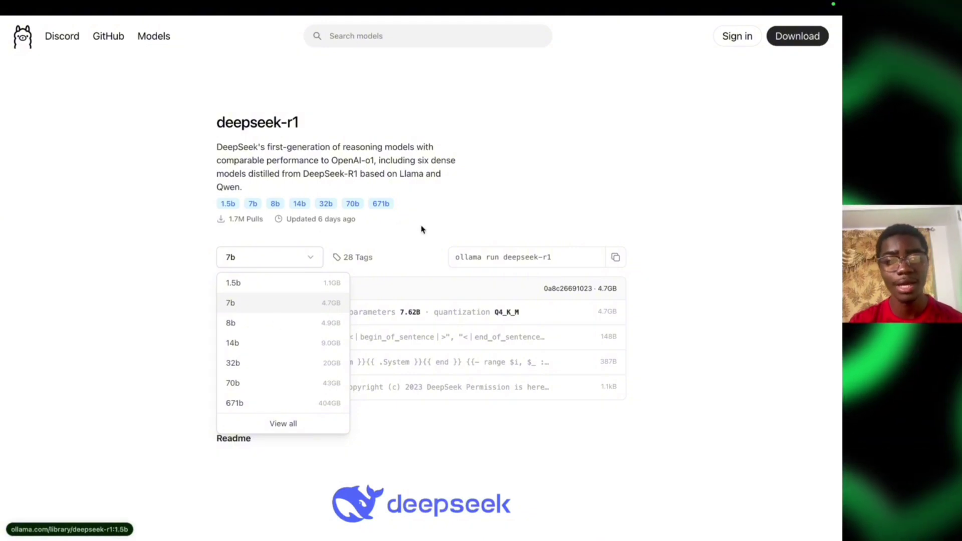
click(242, 326)
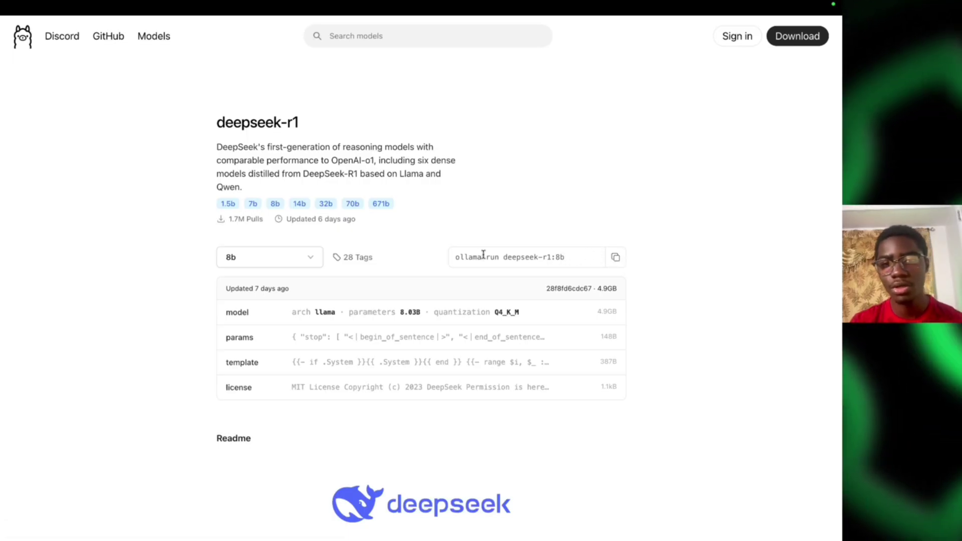
click(615, 257)
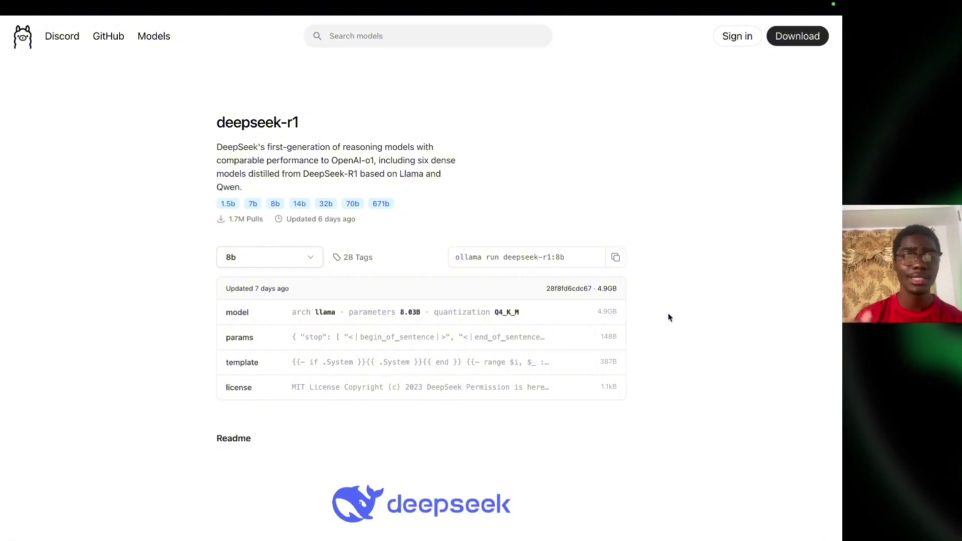
- Find the LM Studio website by searching for "lm" in a new browser tab and open it
mouse_move(2, 374)
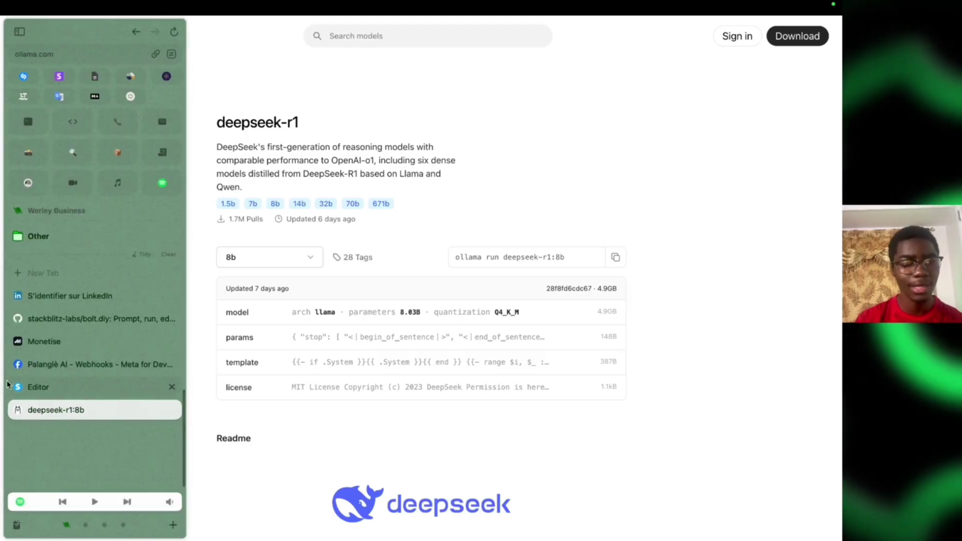
click(72, 270)
text(lm)
key(BackSpace)
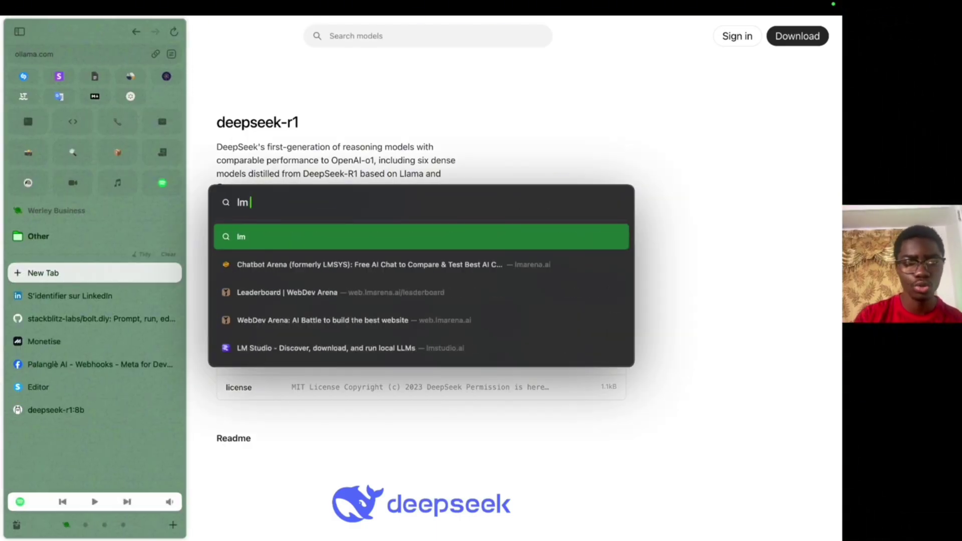
click(361, 349)
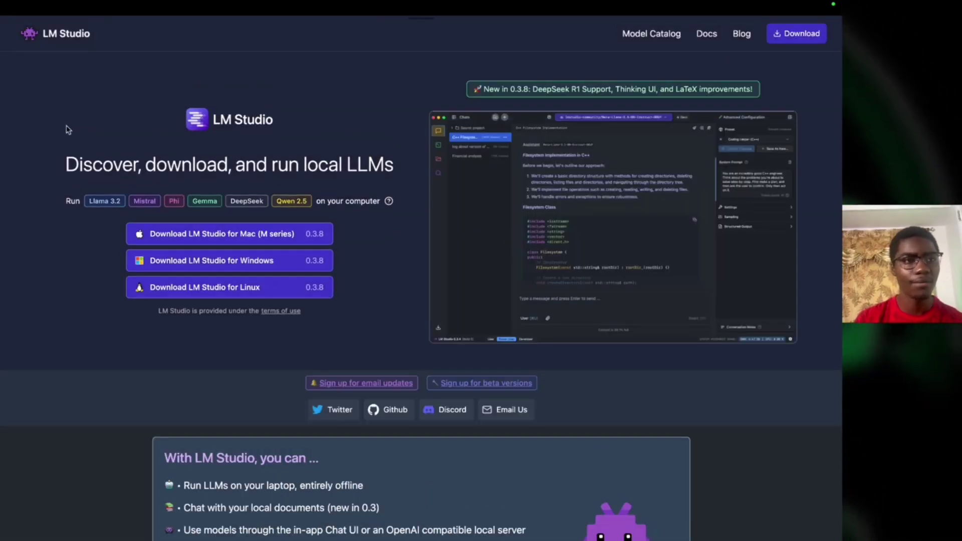
- Switch to the LM Studio desktop application by searching for "lm" on the computer
mouse_move(3, 64)
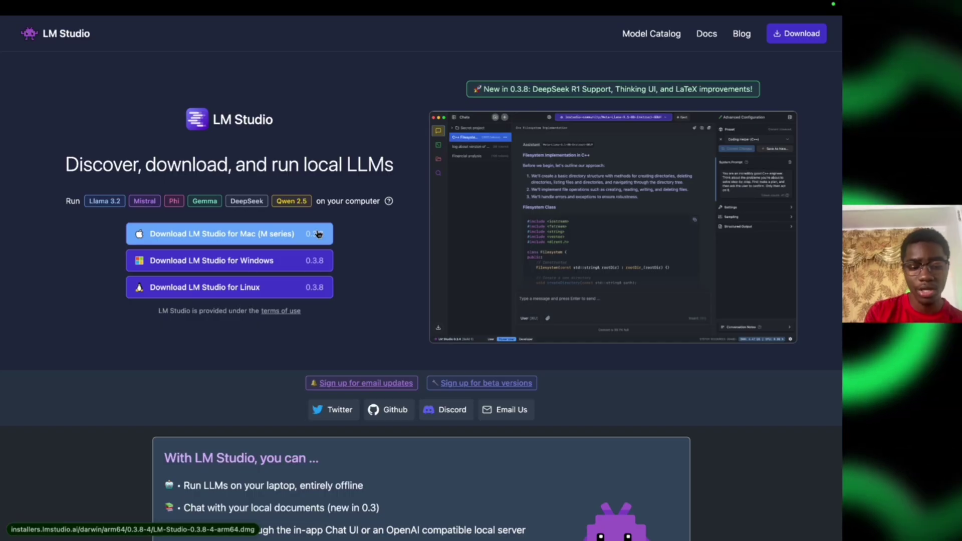
key(super+space)
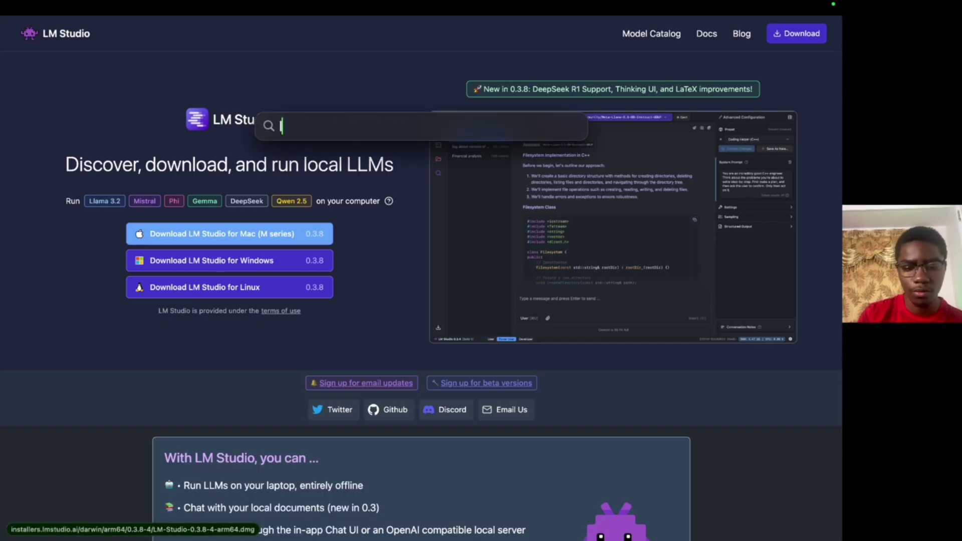
text(lm)
key(Return)
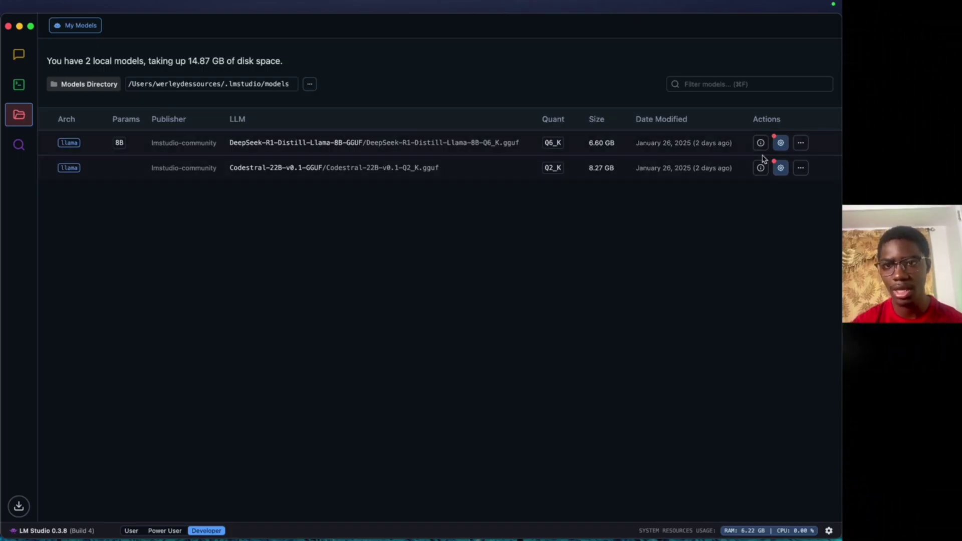
- Review the default load and prompt parameters of the DeepSeek-R1-Distill-Llama-8B model, then close them
click(781, 146)
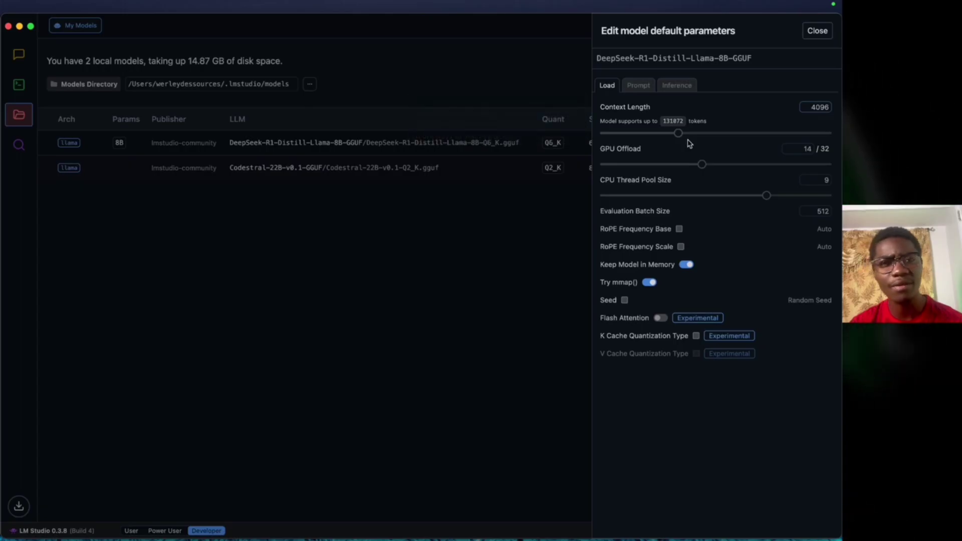
click(639, 86)
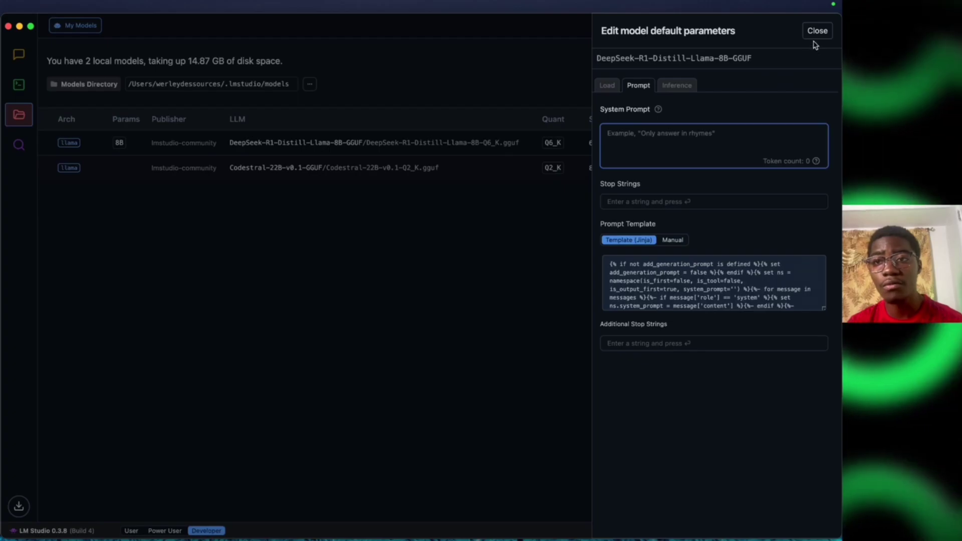
click(815, 32)
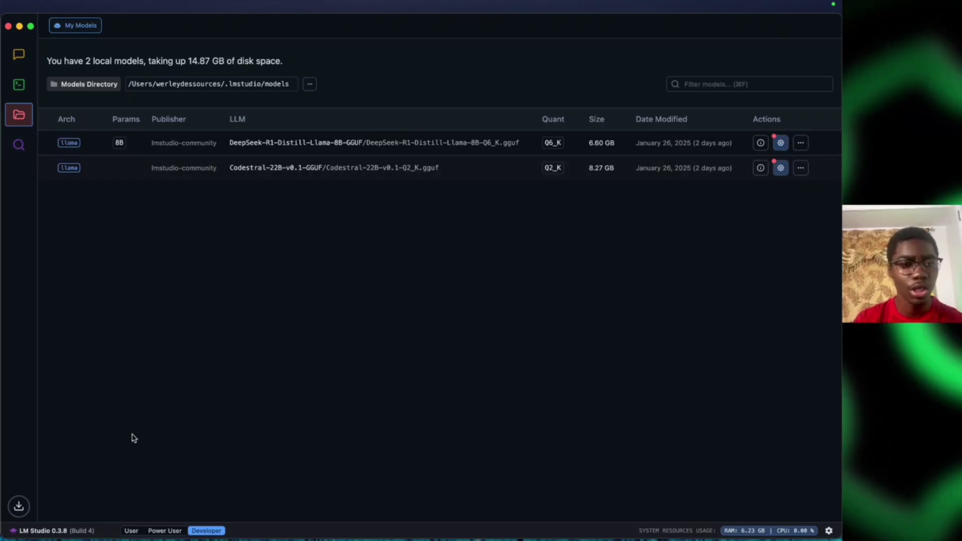
- Switch the interface to User mode and collapse the Palanglè AI chat folder
click(131, 530)
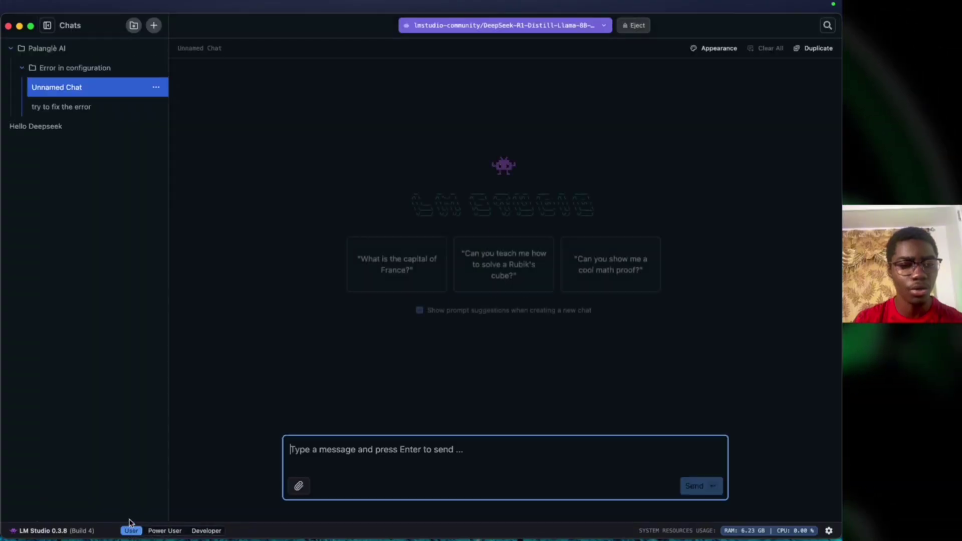
click(12, 51)
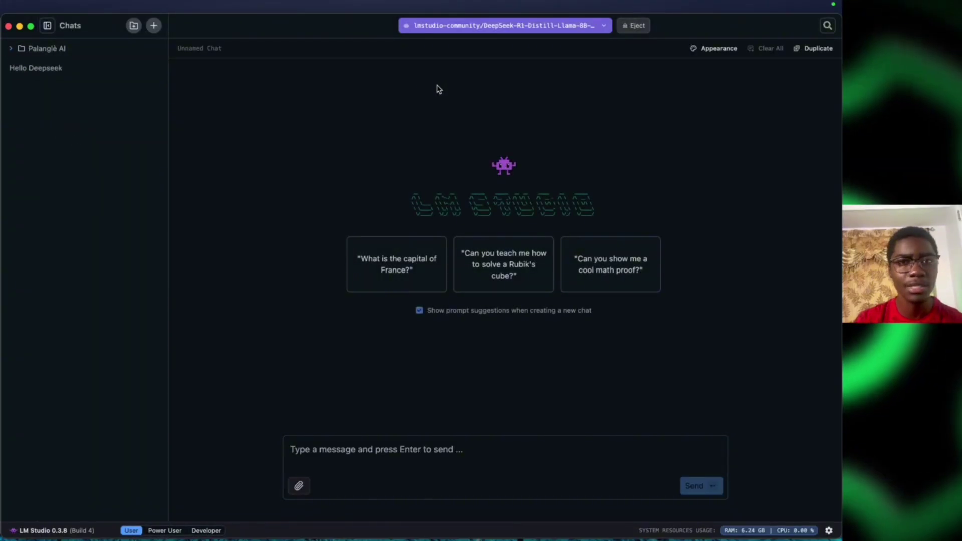
- Filter the downloaded models for "deepseek" in the model picker, then dismiss it
click(591, 27)
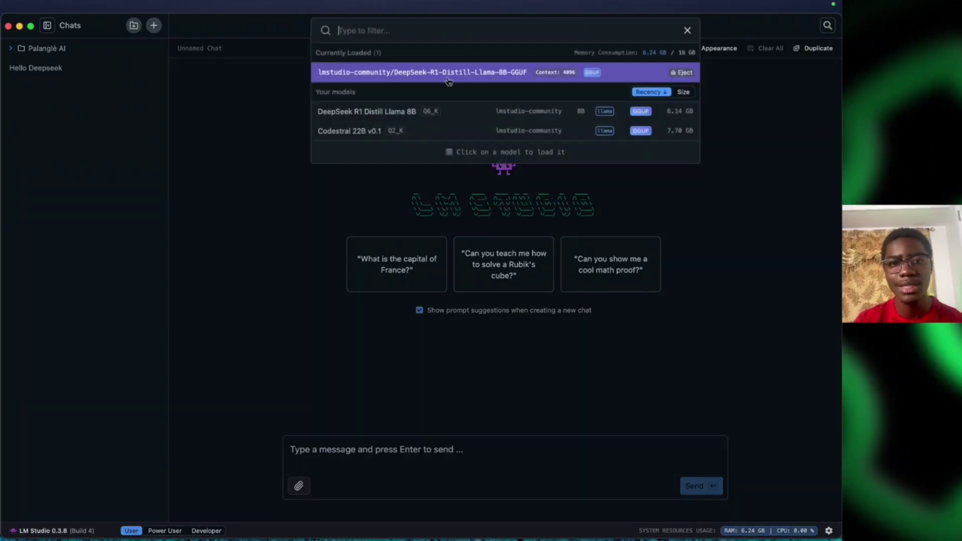
text(deepse)
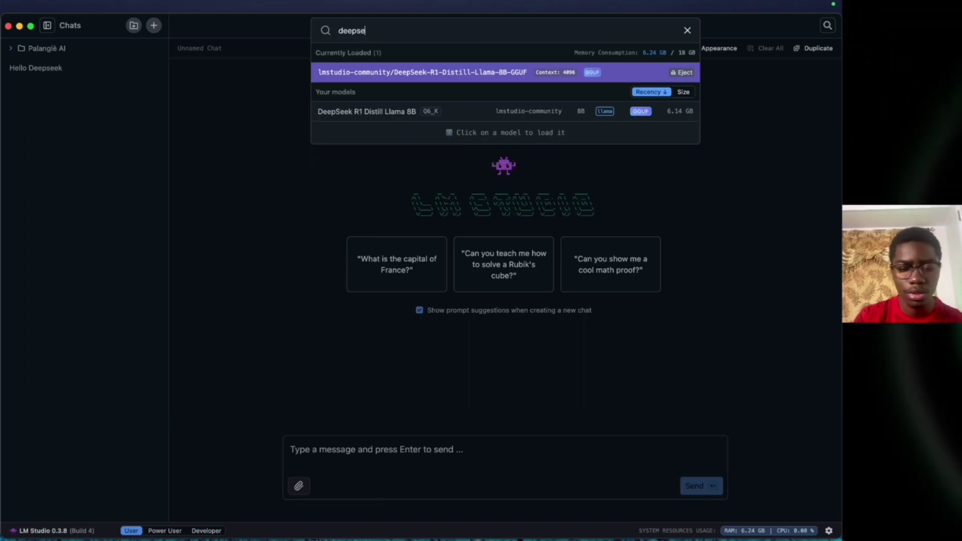
text(ek)
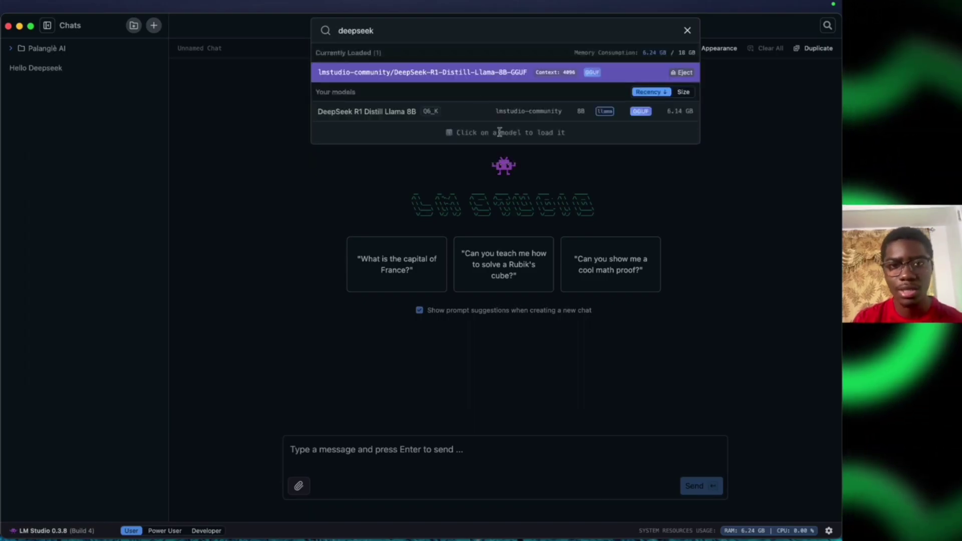
key(Escape)
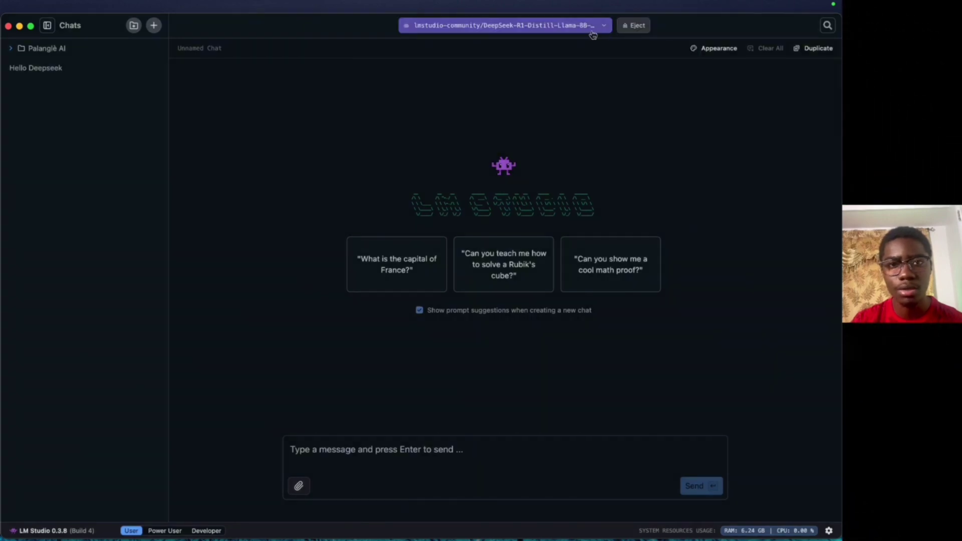
- Extend the search from the model picker to the downloadable models and look for "deep"
click(555, 22)
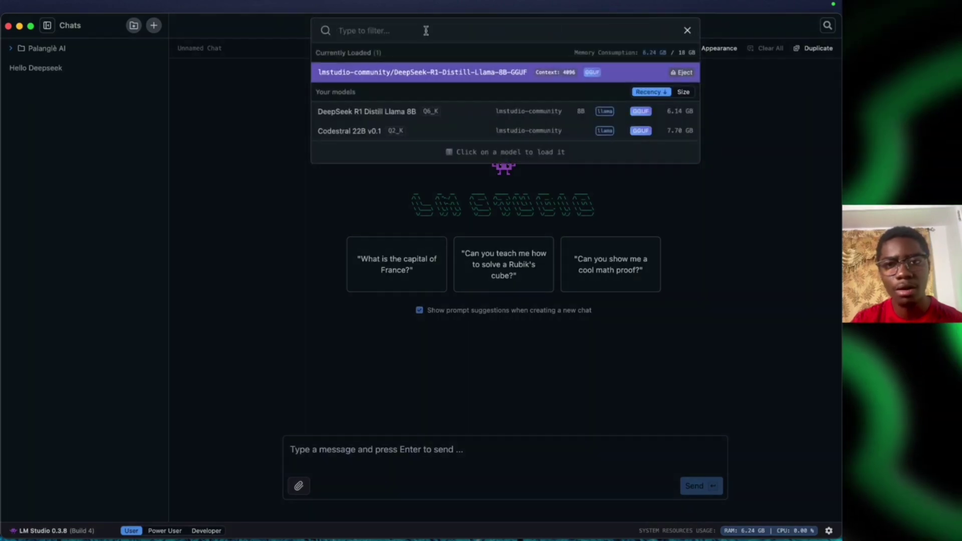
text(dee)
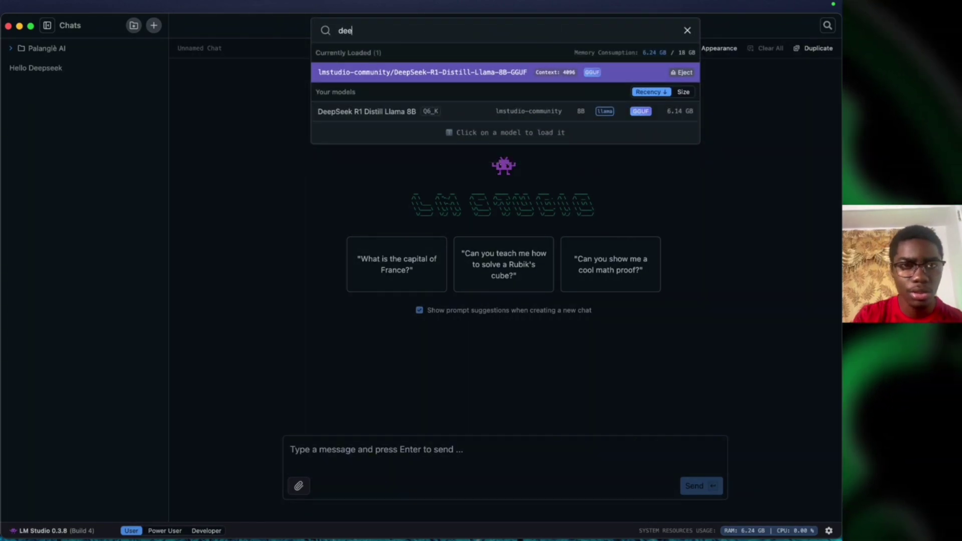
text(ose)
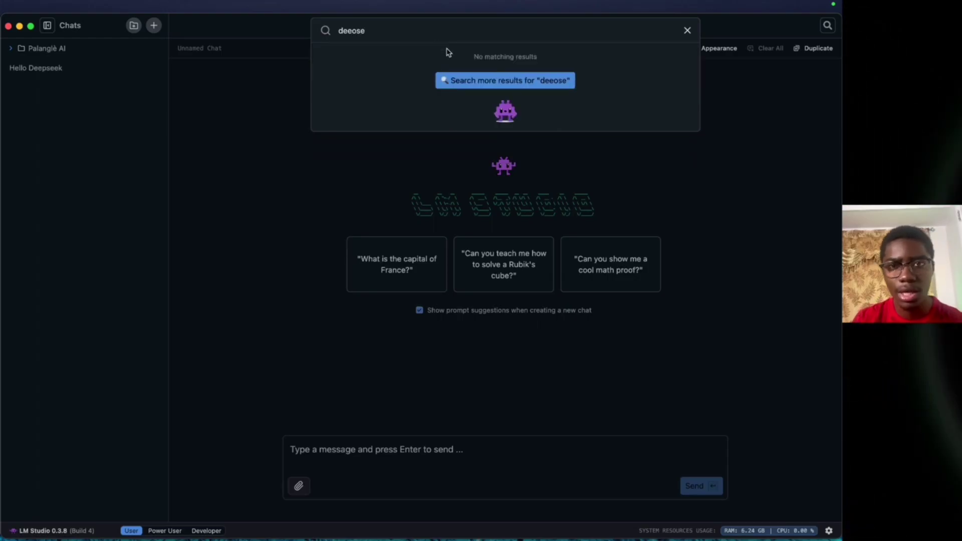
click(473, 81)
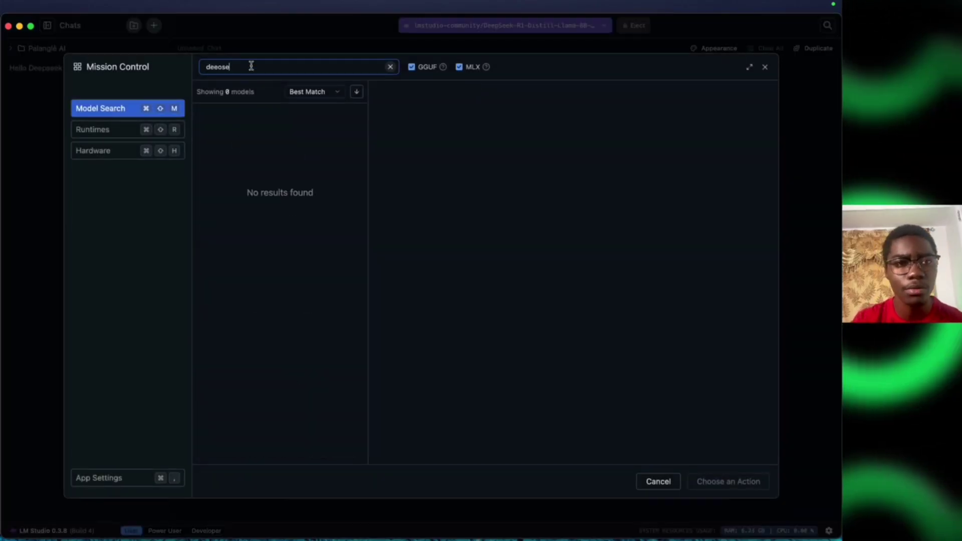
key(BackSpace)
key(BackSpace)
key(BackSpace)
text(p)
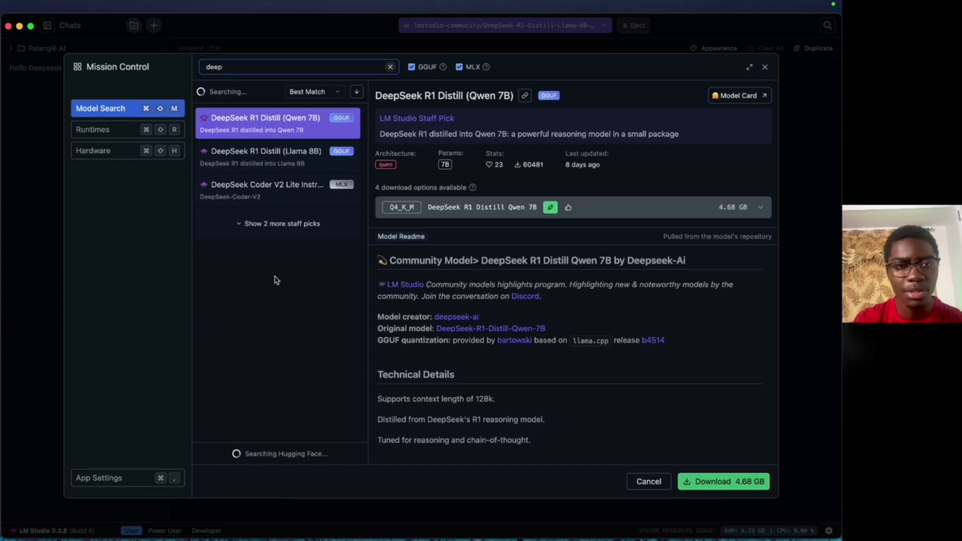
- Compare the details of DeepSeek R1 Distill (Llama 8B) and DeepSeek R1 Distill (Qwen 7B)
click(293, 159)
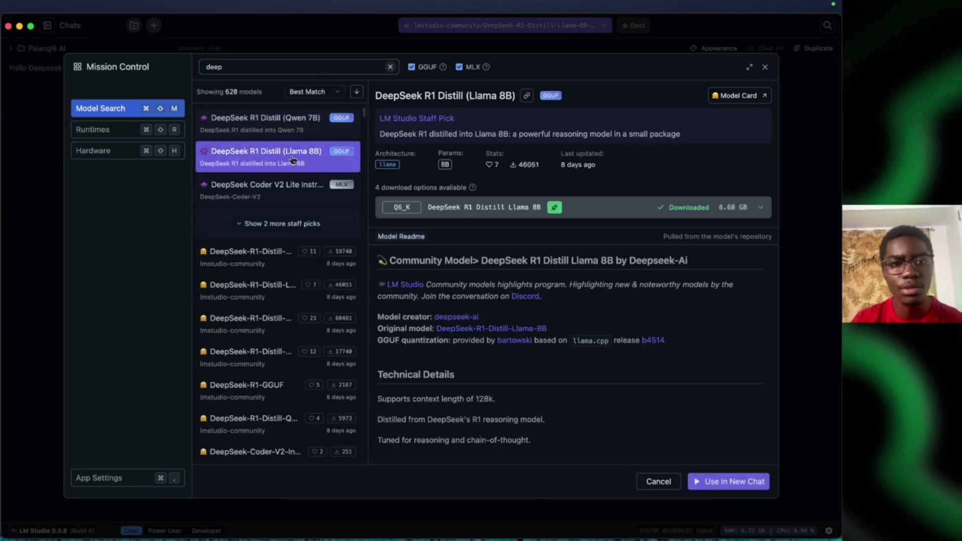
click(293, 113)
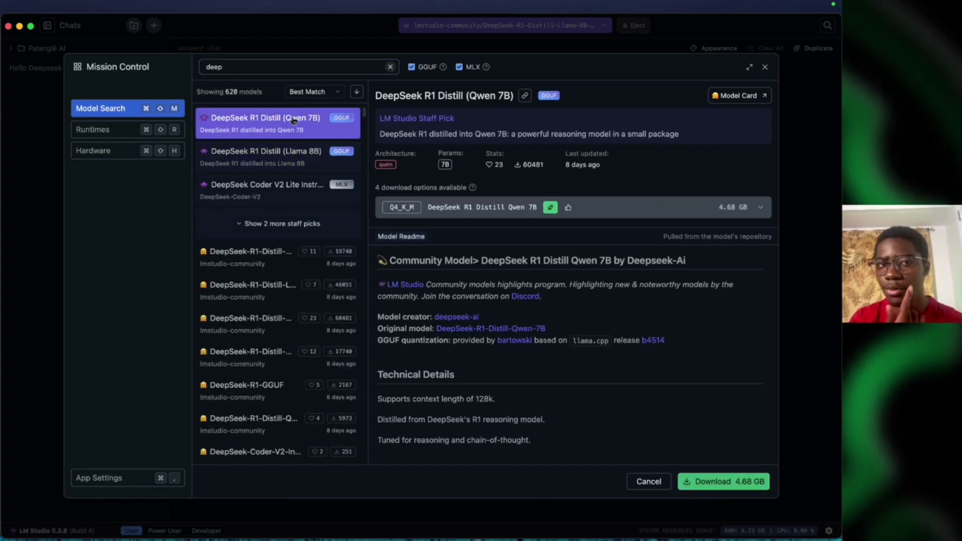
click(304, 166)
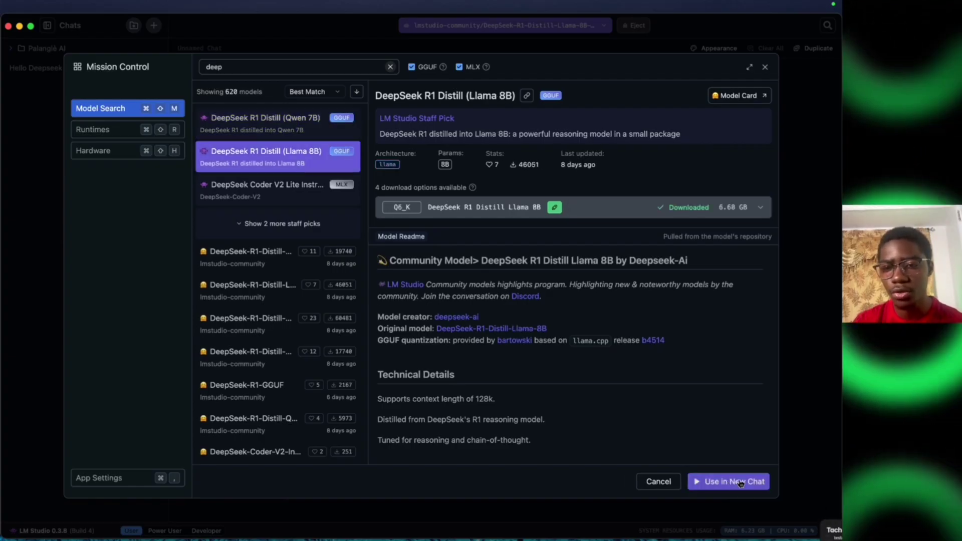
- Search the downloadable models for "codestra", review the Codestral 22B details and close the model search
double_click(320, 60)
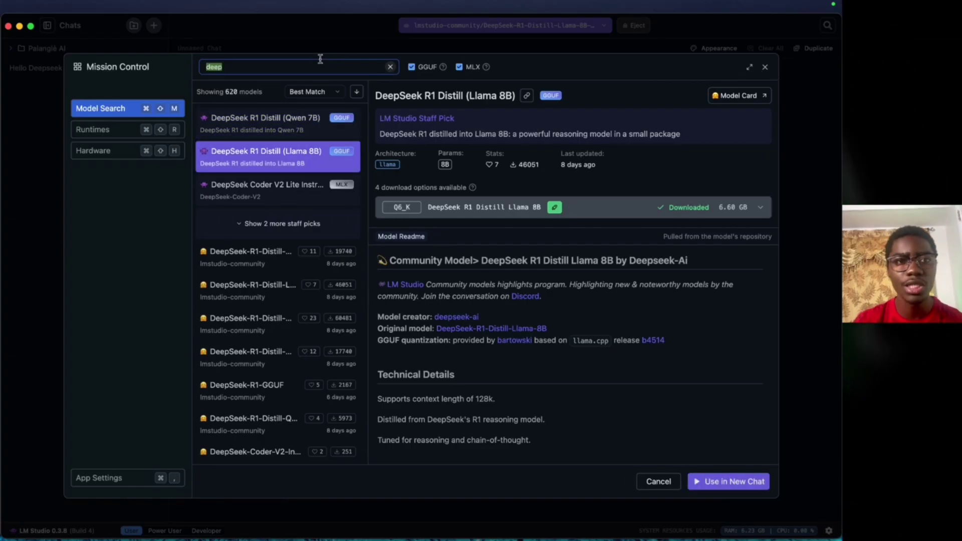
key(BackSpace)
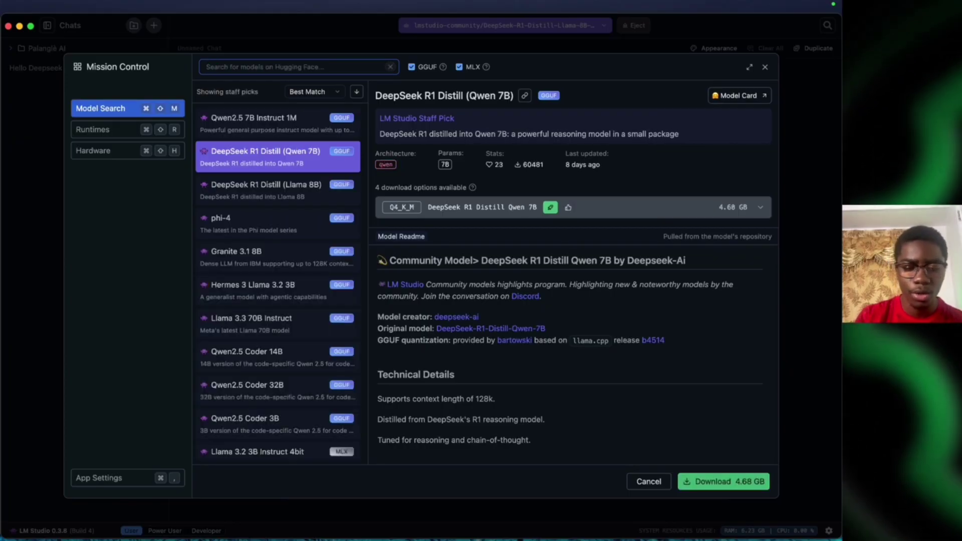
text(code)
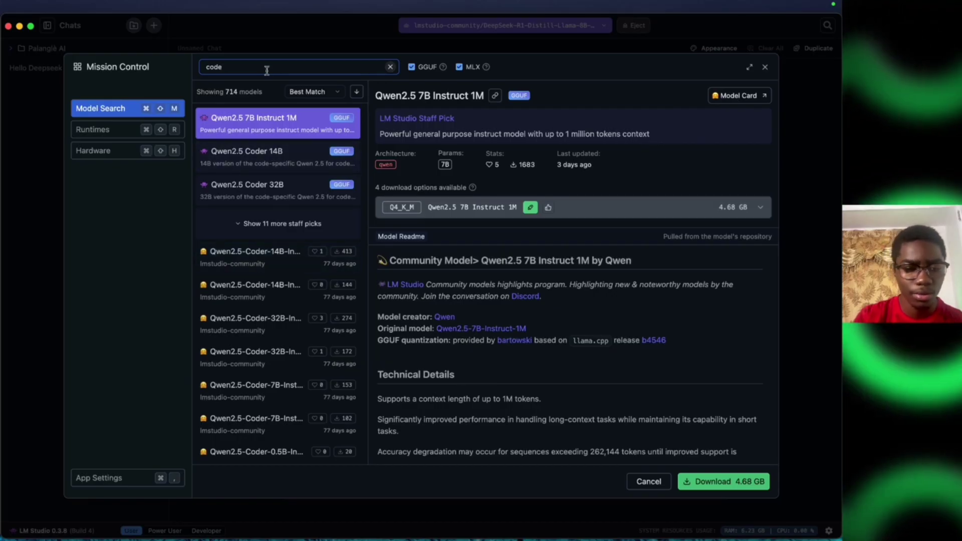
text(stra)
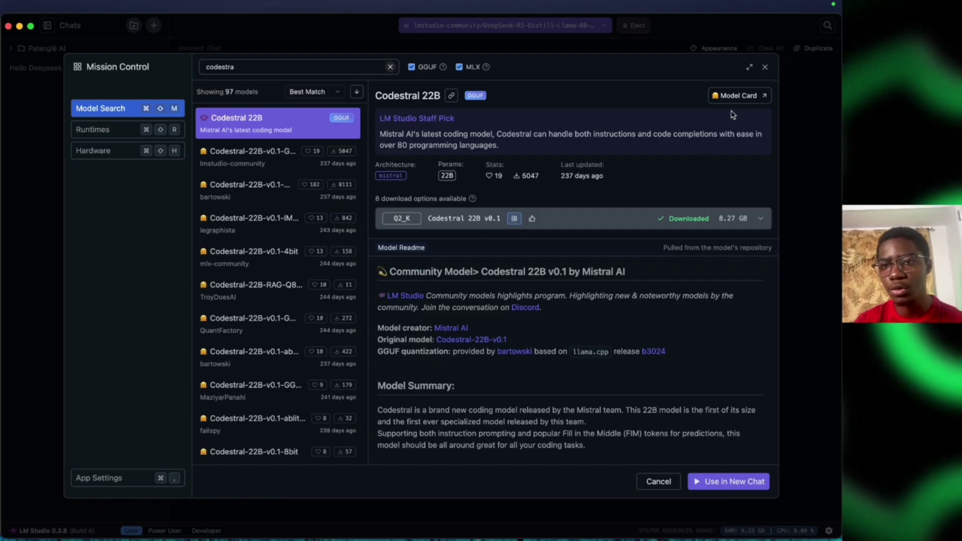
click(764, 67)
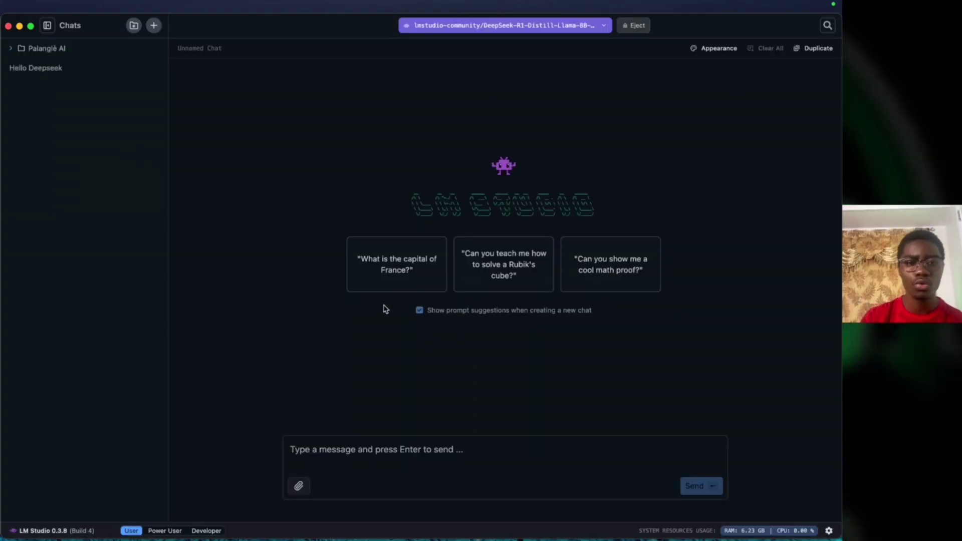
- Choose DeepSeek R1 Distill Llama 8B from the downloaded models and send it the chat message "bonjour"
click(587, 27)
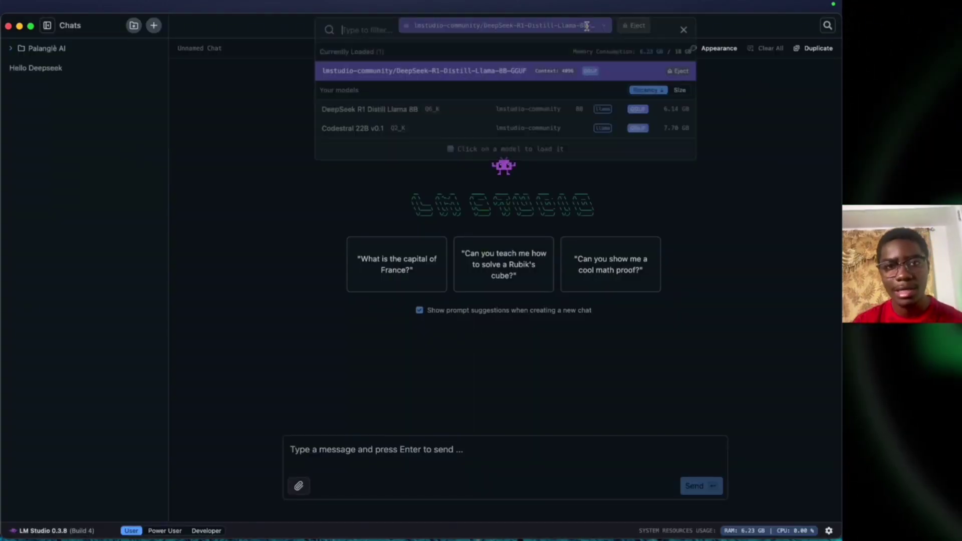
click(655, 109)
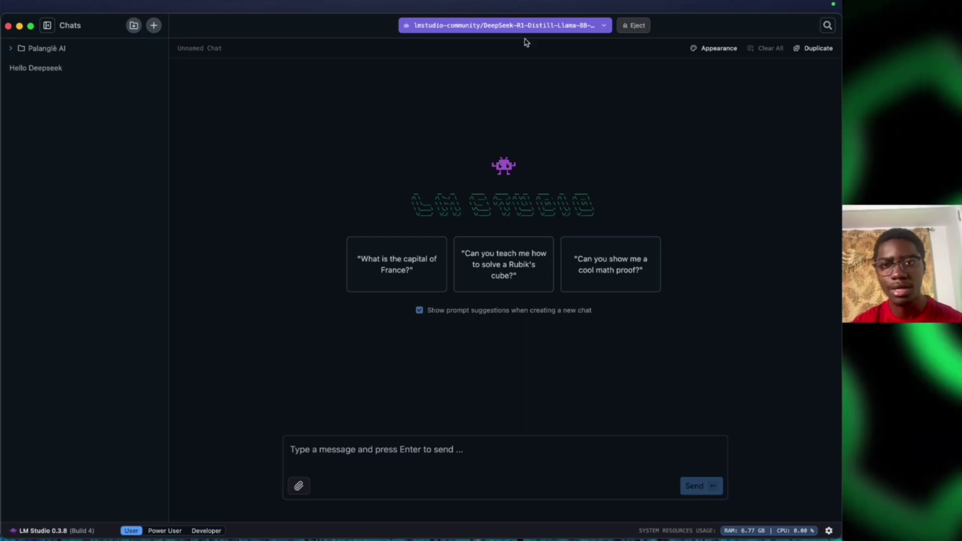
click(343, 449)
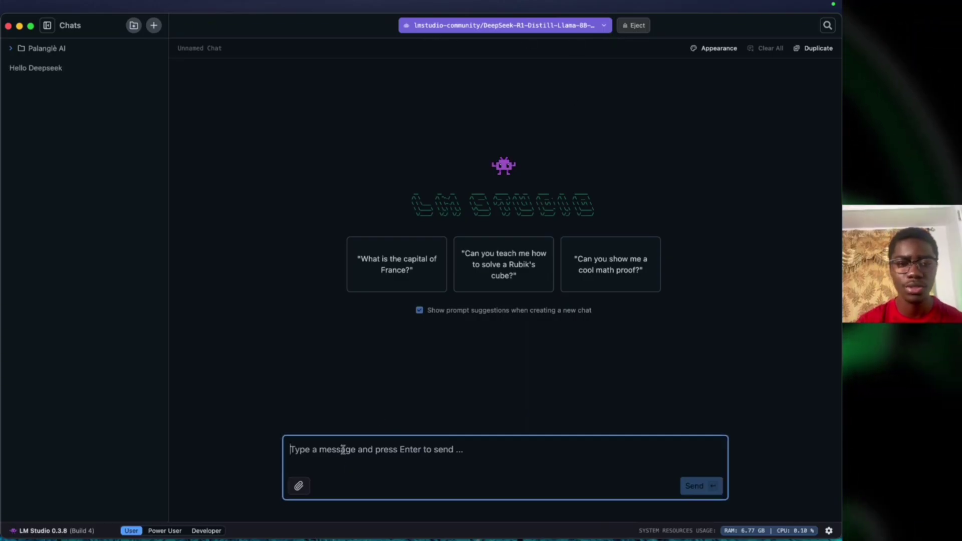
text(l)
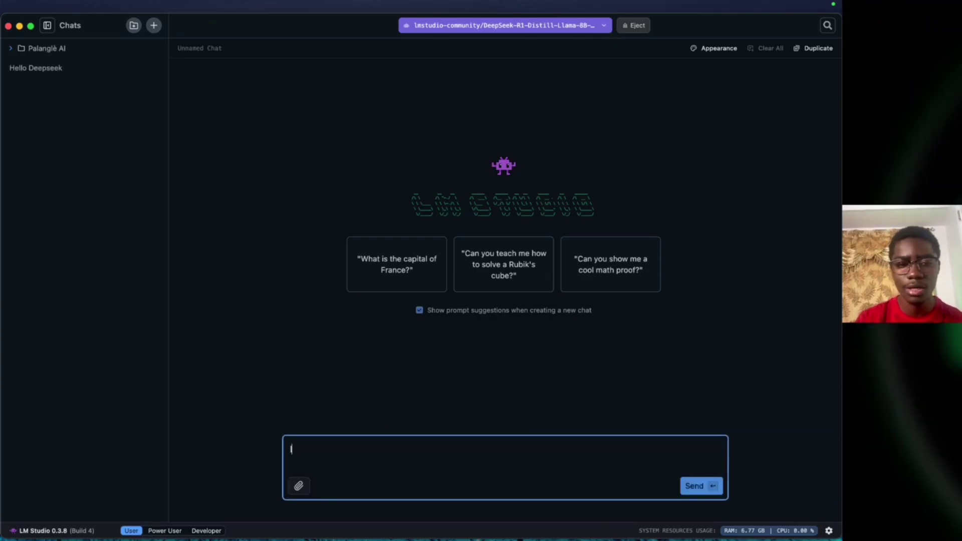
key(BackSpace)
text(bonjour)
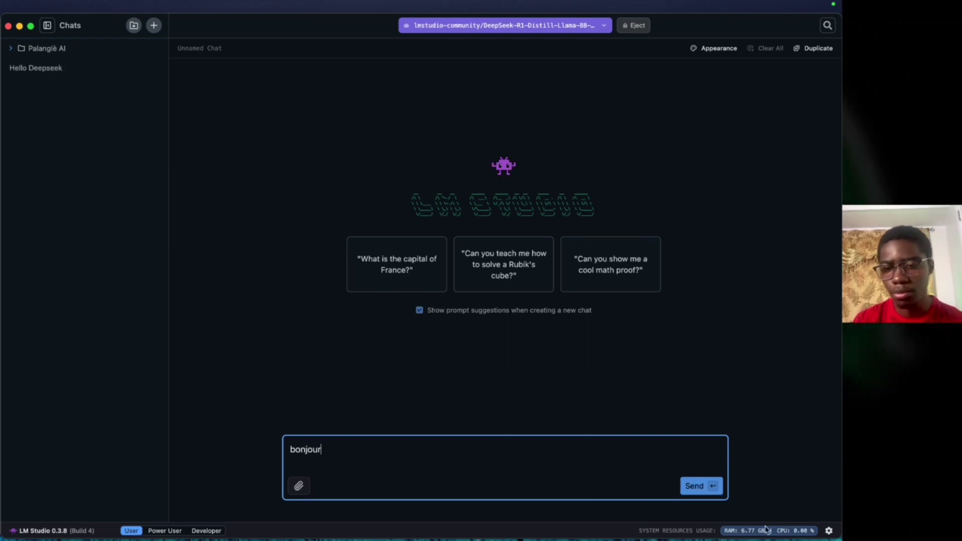
key(Return)
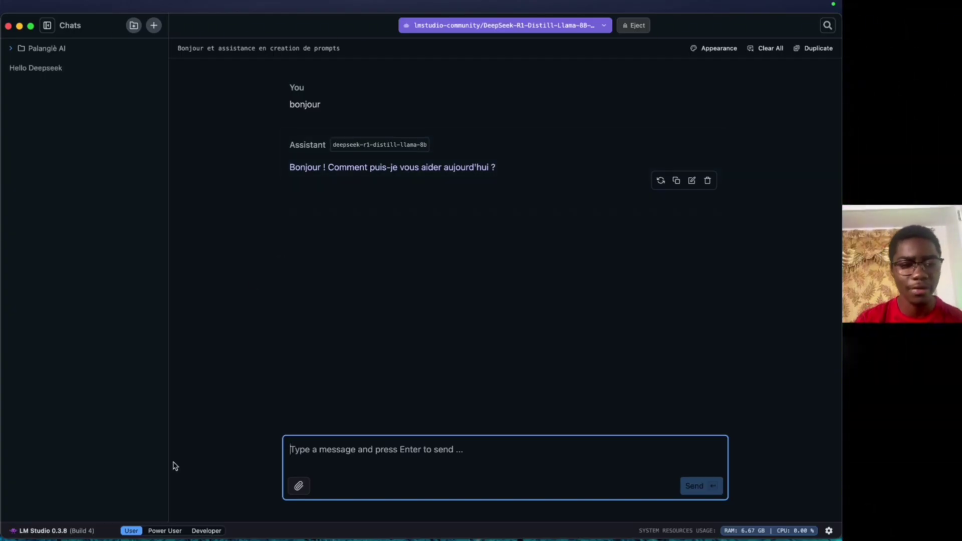
- Switch the interface to Developer mode and show the local server page, taking a brief look at the model search
click(205, 532)
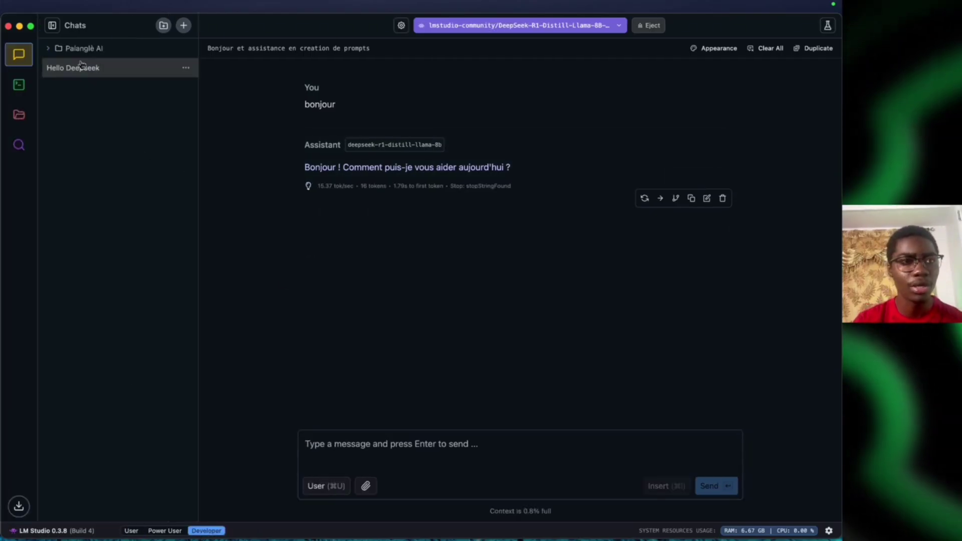
click(23, 85)
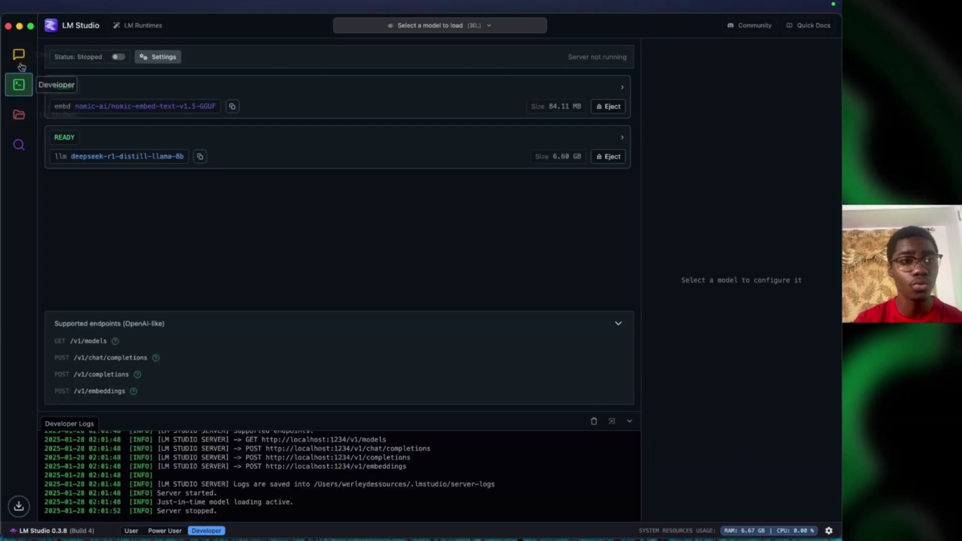
click(20, 146)
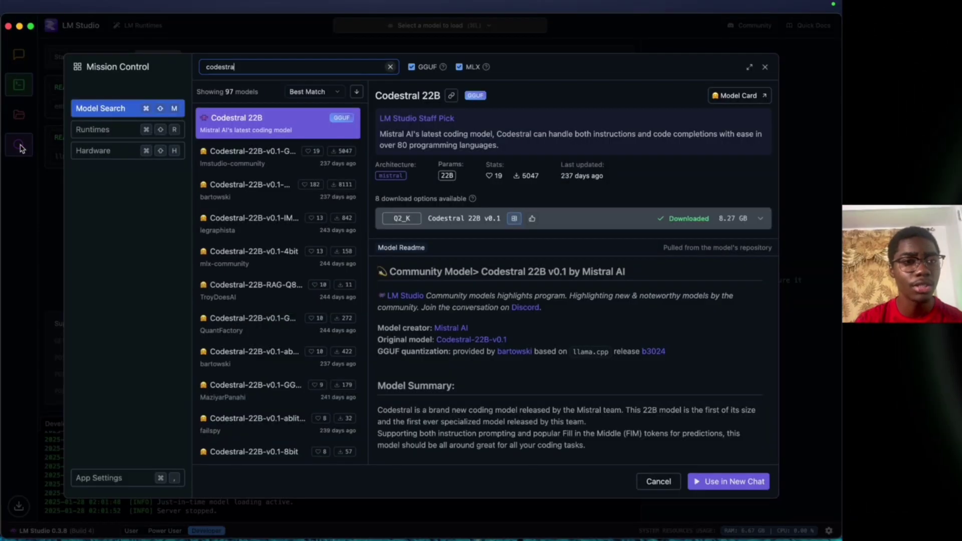
click(765, 67)
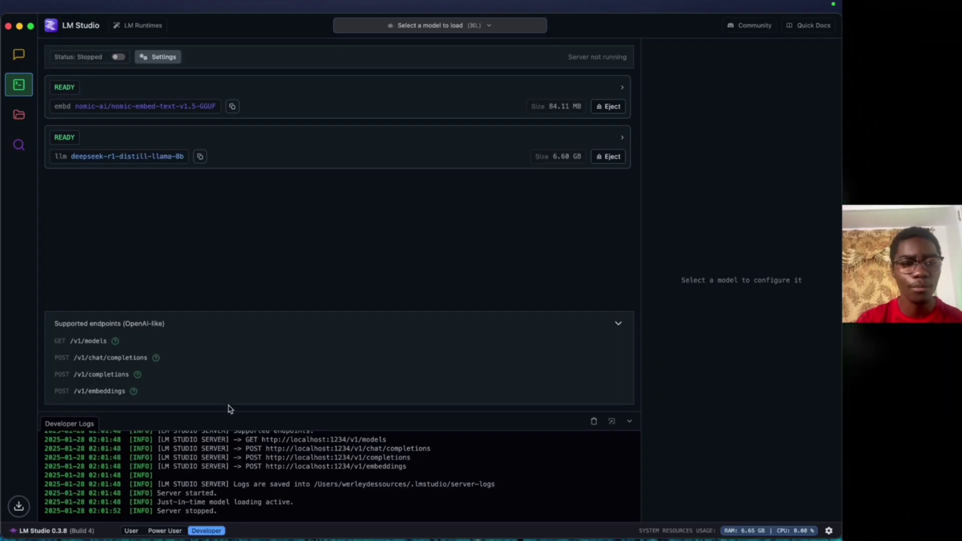
- Collapse the developer logs and review the load settings and model information of nomic-embed-text-v1.5-GGUF
click(630, 423)
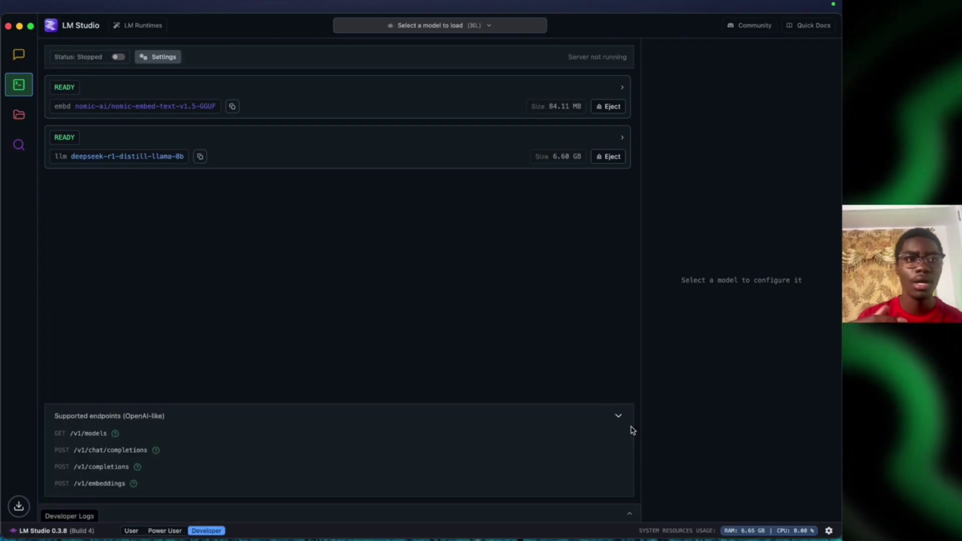
click(607, 93)
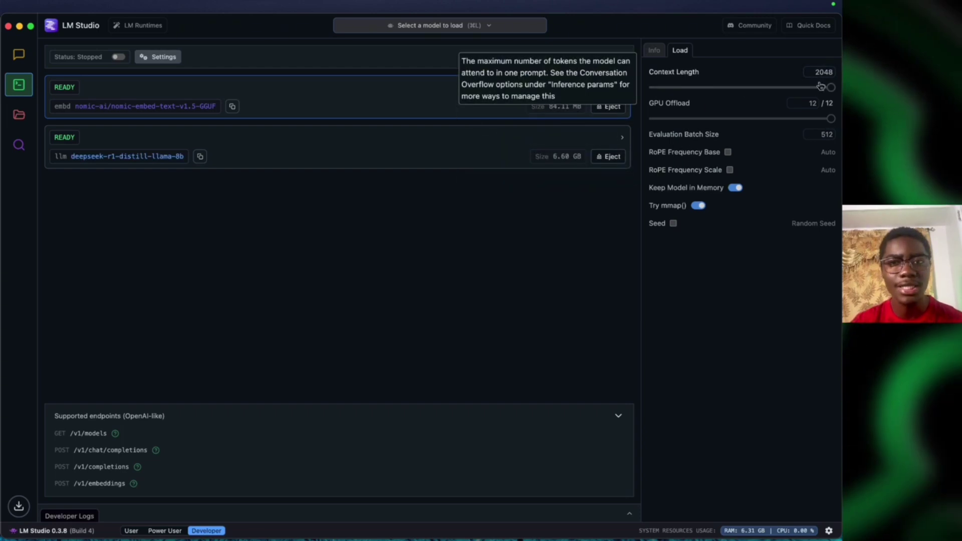
click(654, 50)
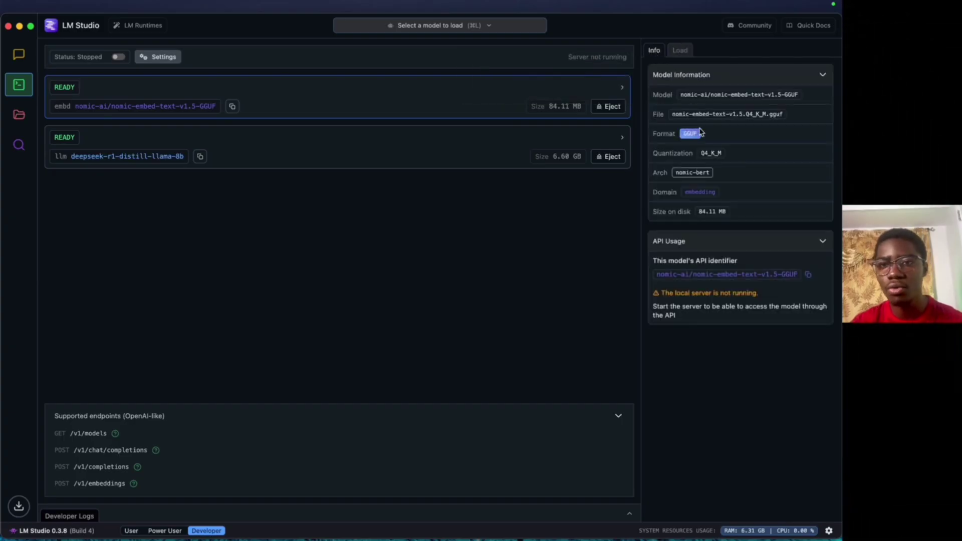